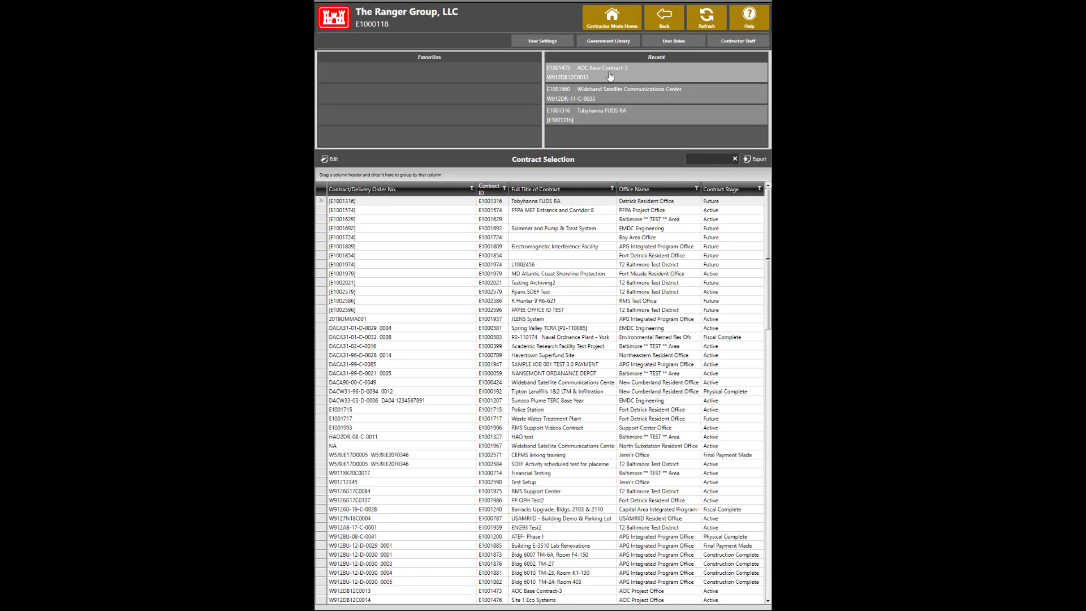
Open the AOC Base Contract-3 contract and go to its QC Daily Reports list
click(610, 77)
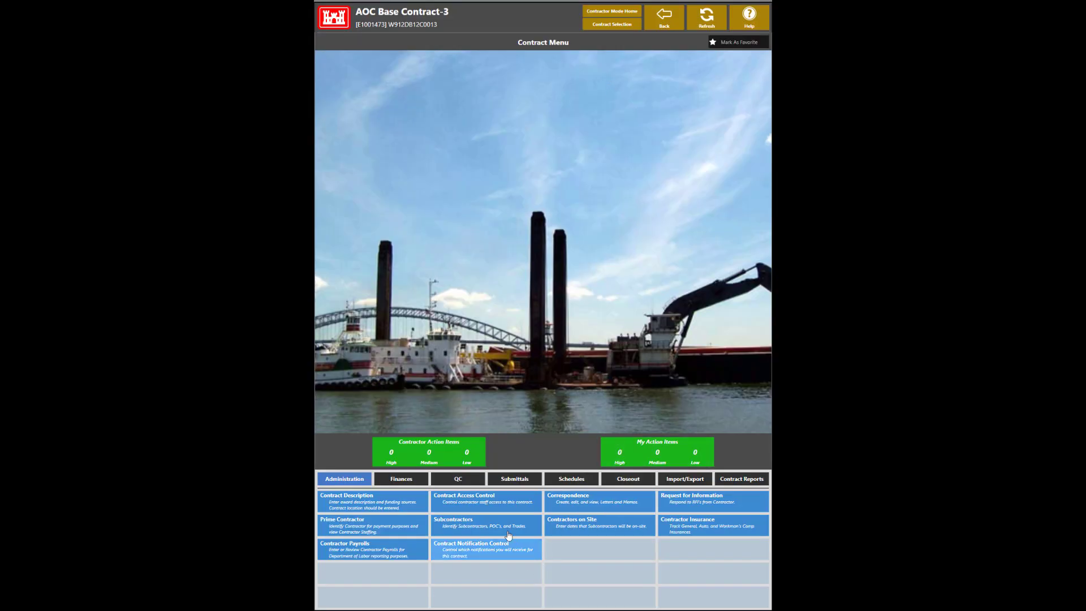
click(471, 485)
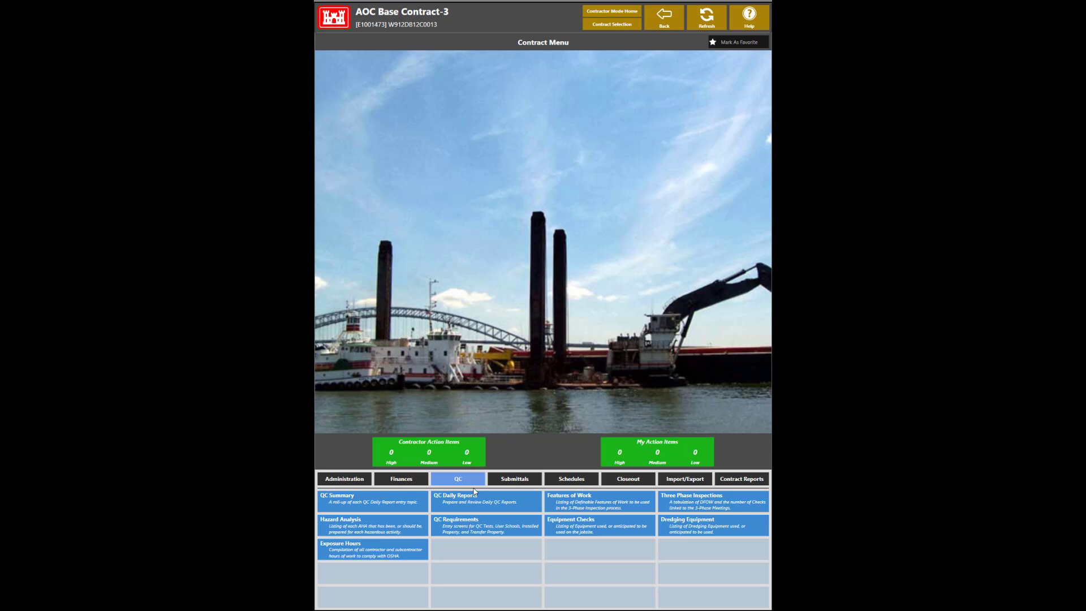
click(469, 501)
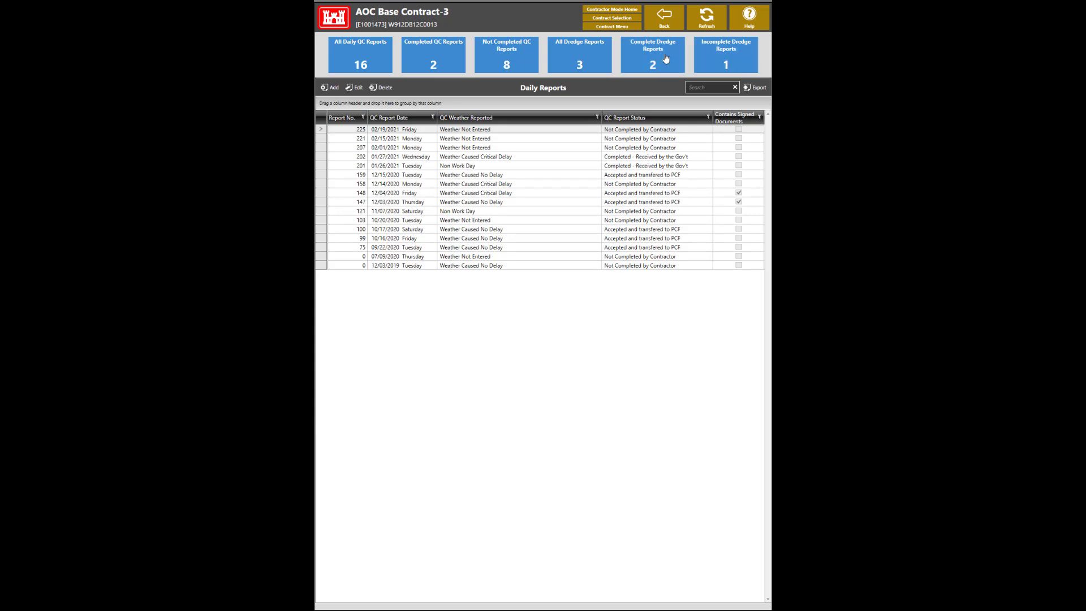
Create Dredge Daily Report No. 4 dated 02/18/2021 for the DiamondBackSidecast dredge
click(588, 56)
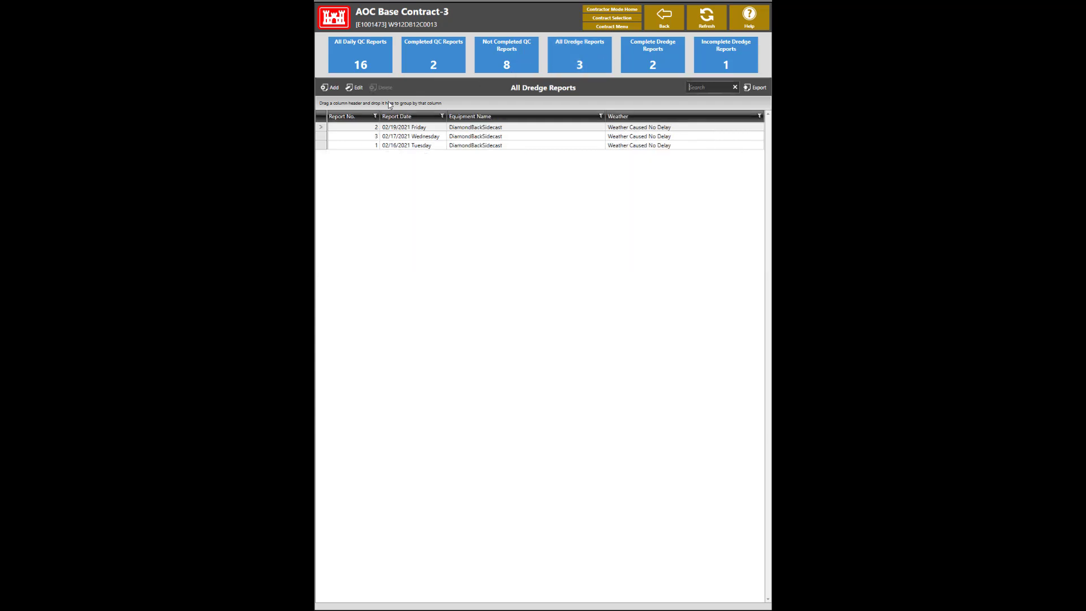
click(334, 88)
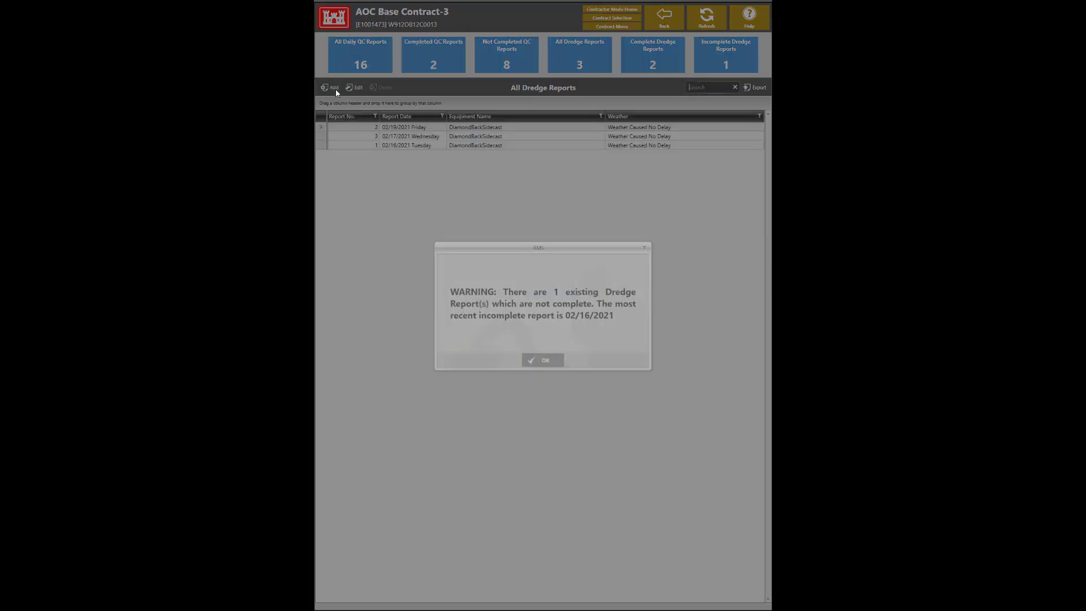
click(523, 365)
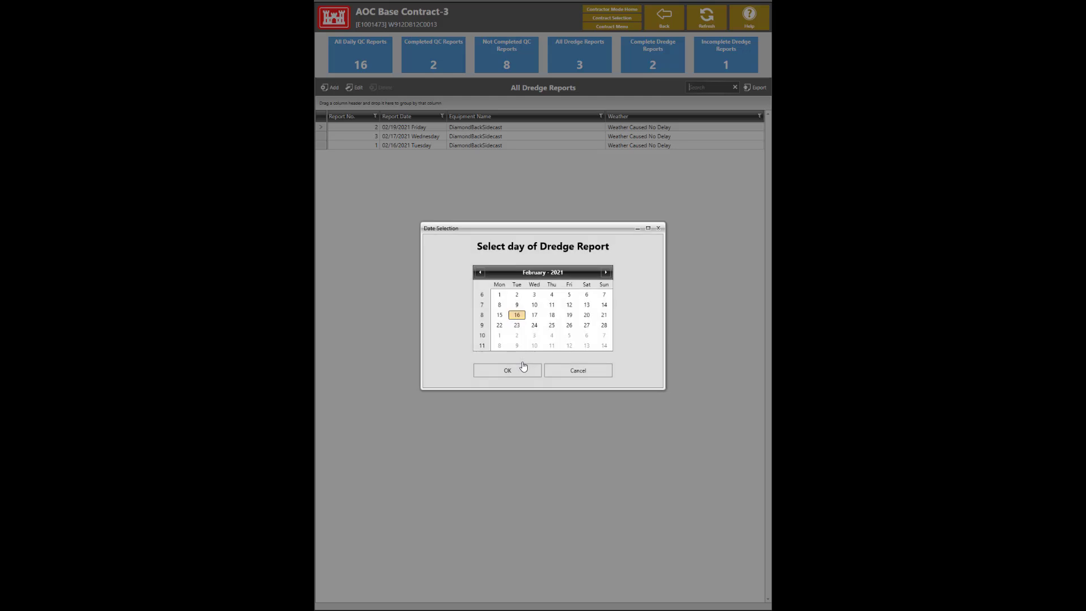
click(552, 315)
click(516, 370)
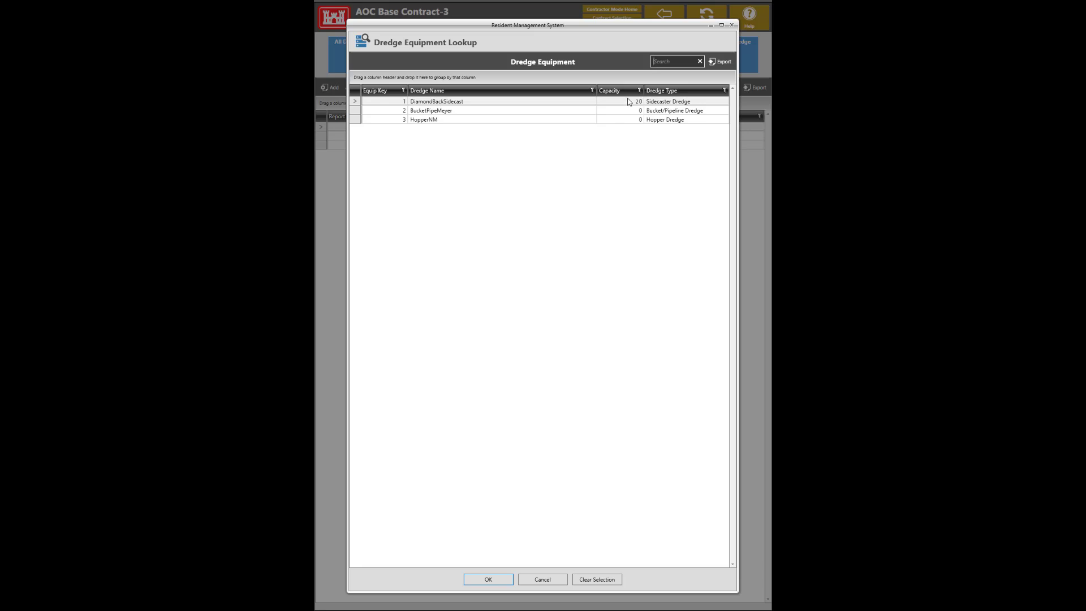
click(624, 101)
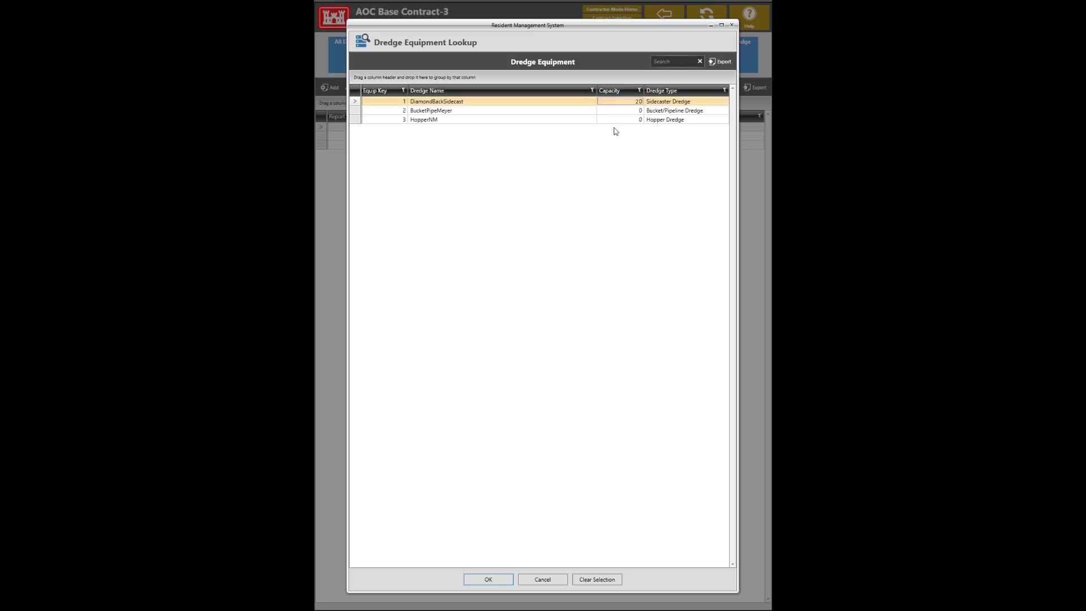
click(509, 578)
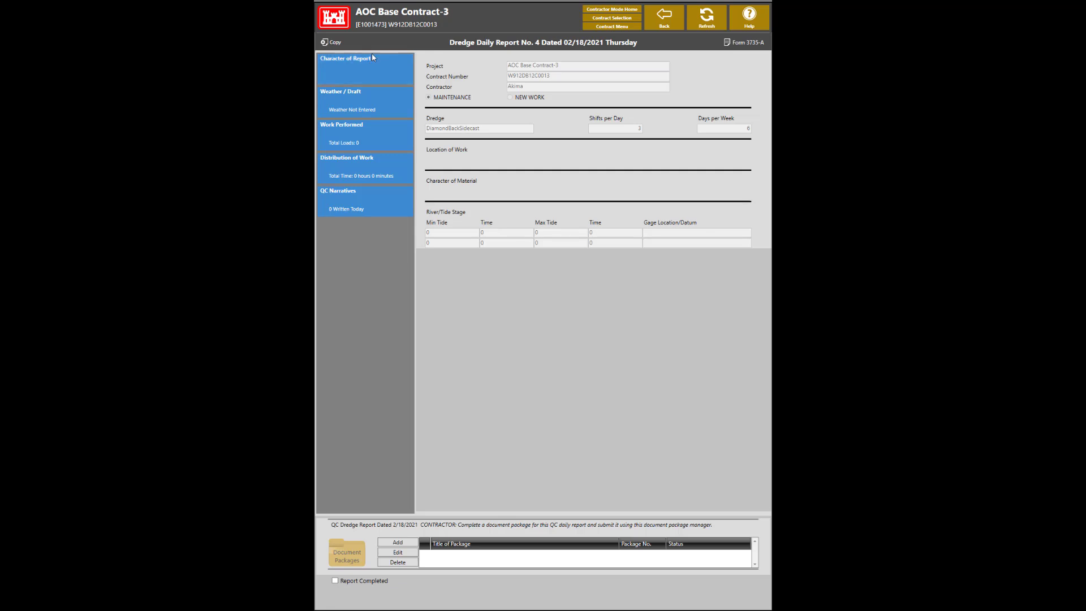
click(333, 43)
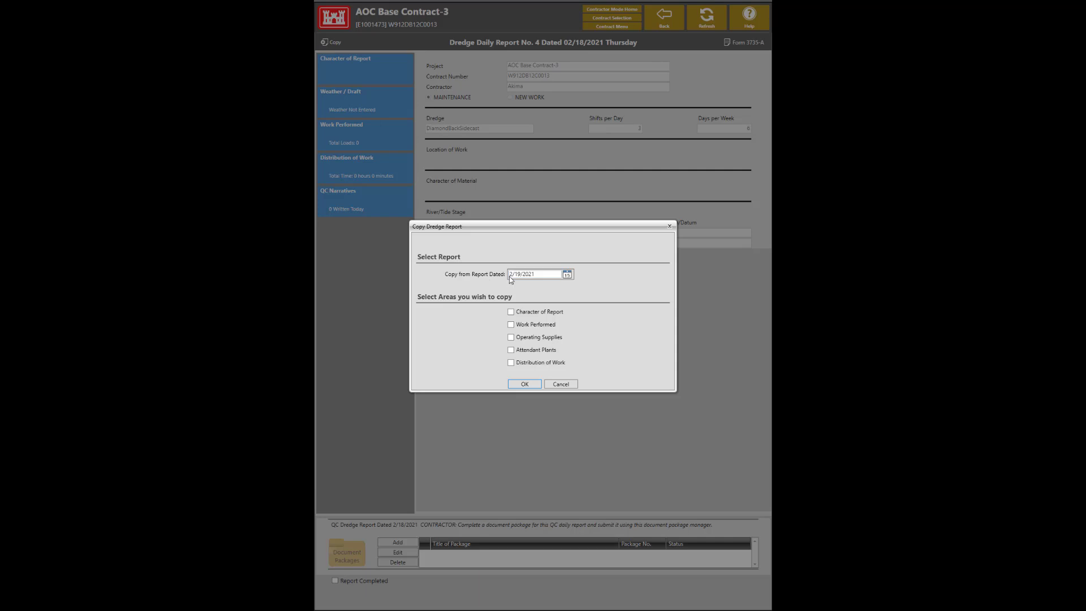
click(525, 385)
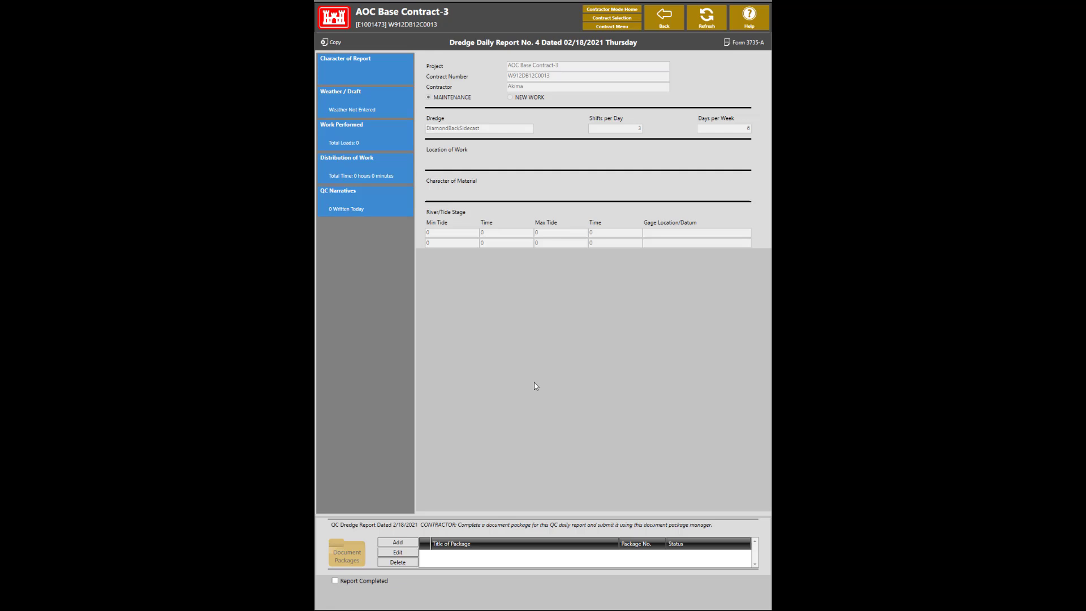
click(371, 82)
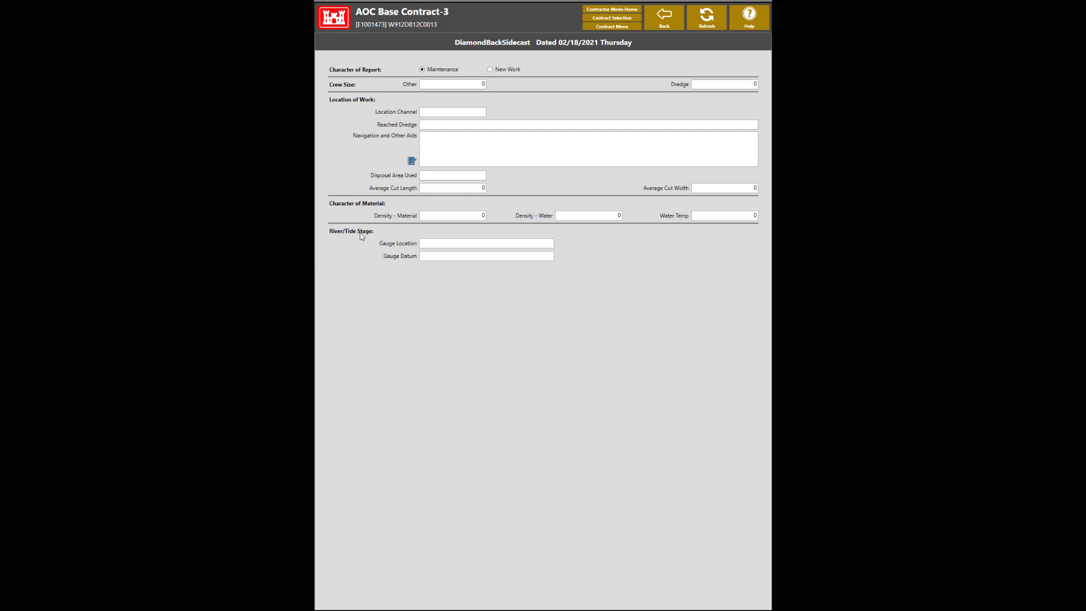
click(665, 28)
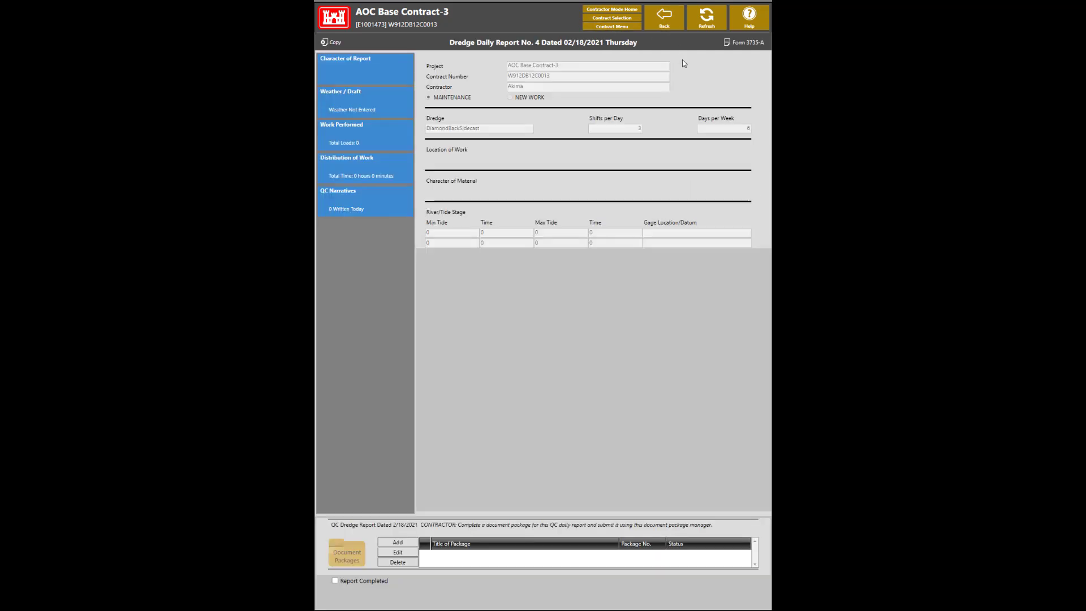
Set the report's Weather Type to Weather Caused No Delay and return to the summary
click(340, 102)
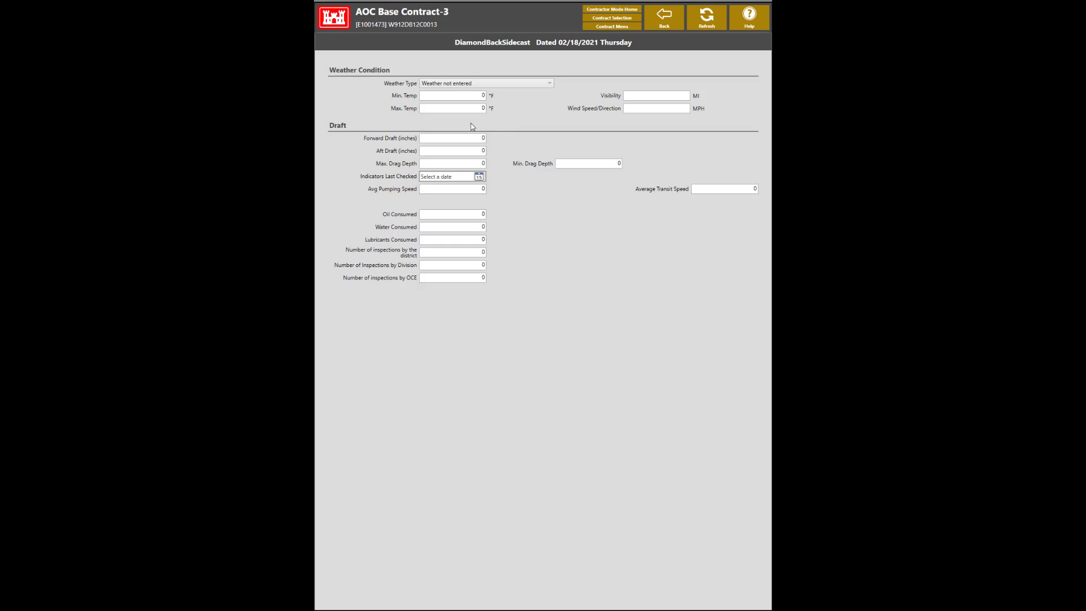
click(484, 84)
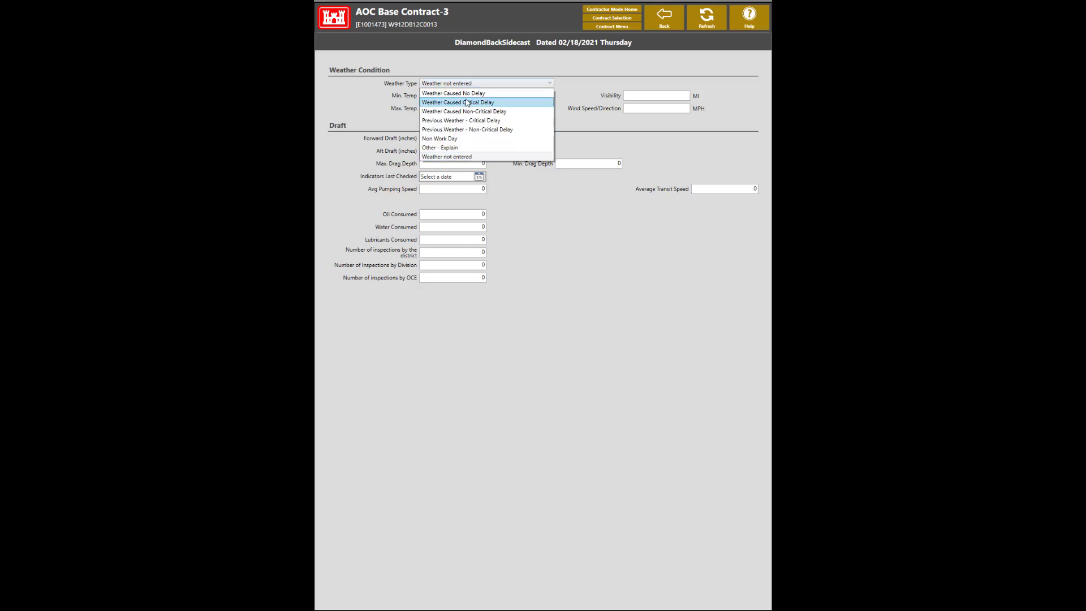
click(467, 98)
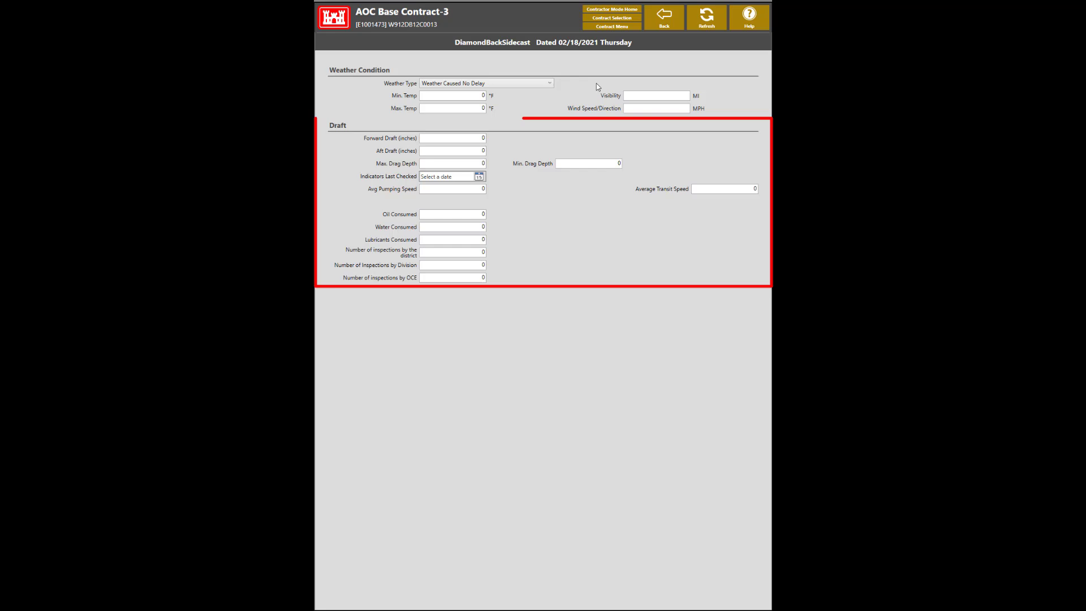
click(670, 28)
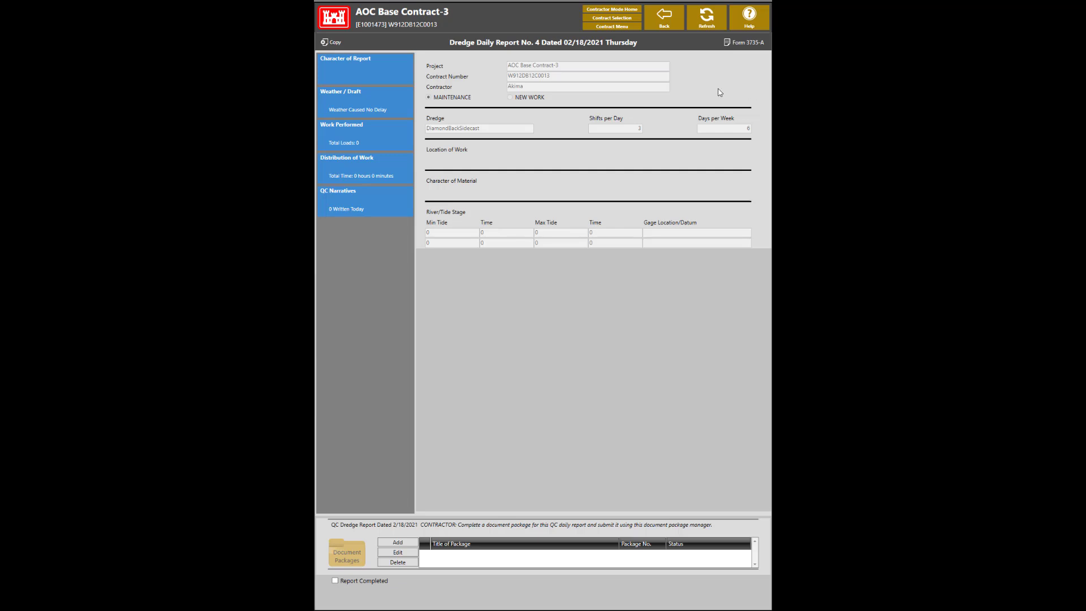
Record a Sidecaster Dredge Cycle starting at 11:30 under Work Performed, giving Total Loads 1
click(362, 139)
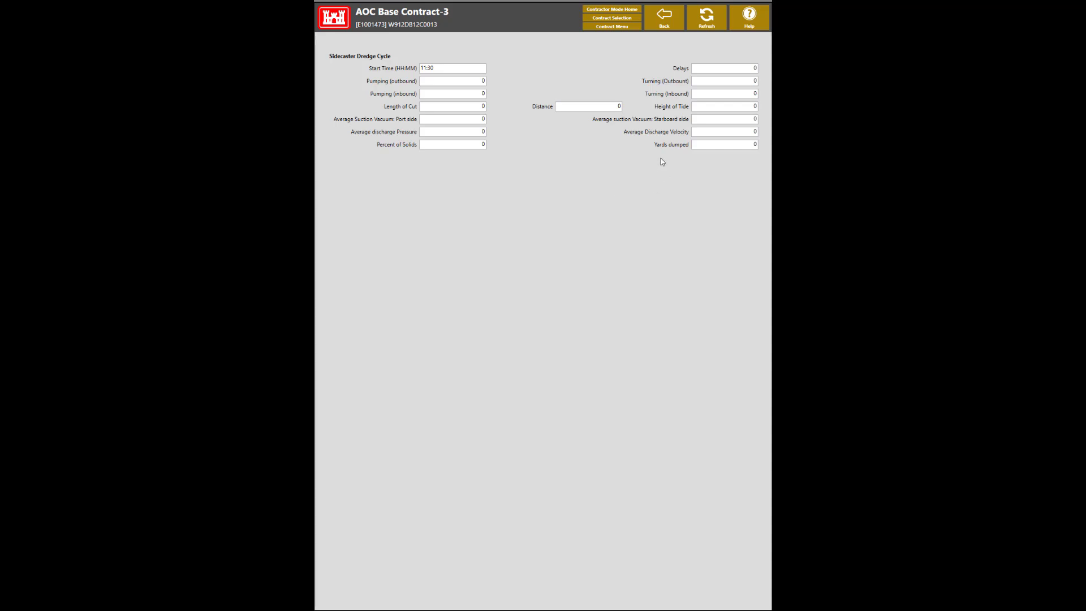
click(666, 24)
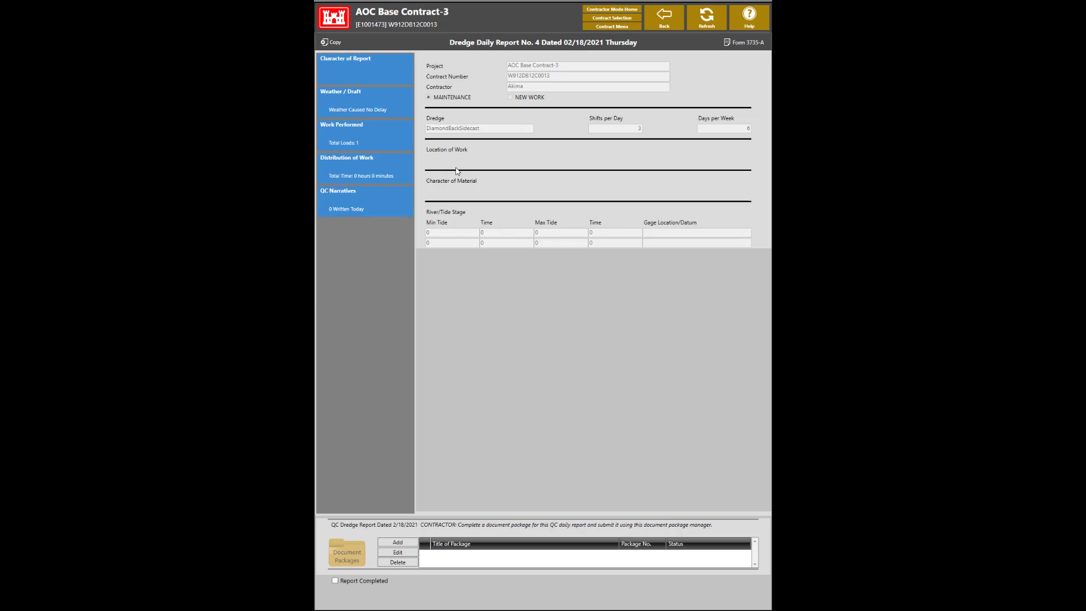
Log 12 hours each for To and From Wharf or Anchorage and Minor Operating Repairs
click(364, 167)
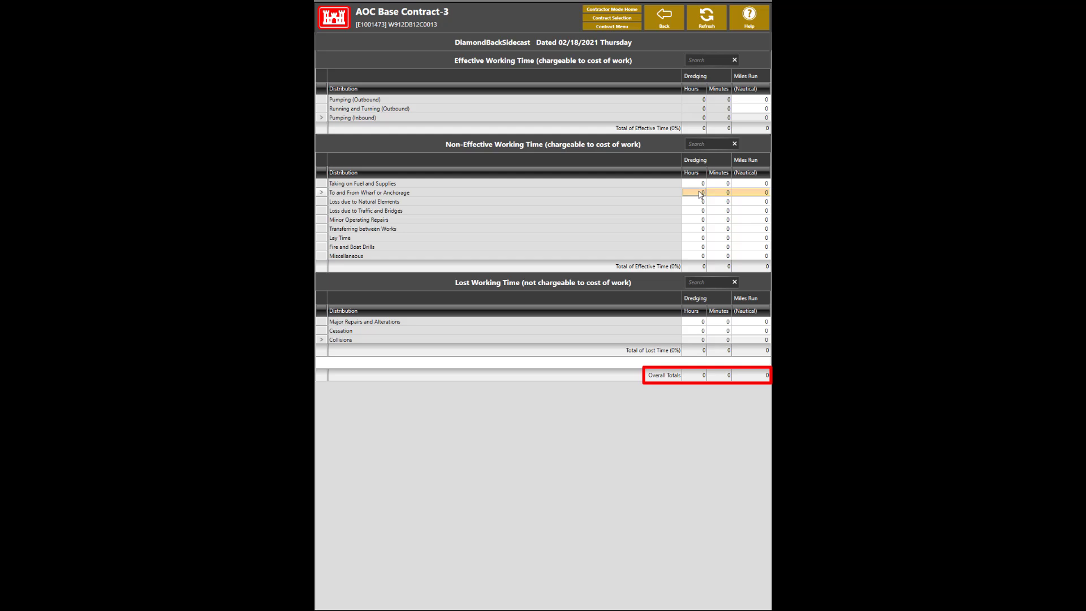
text(12)
click(699, 220)
text(12)
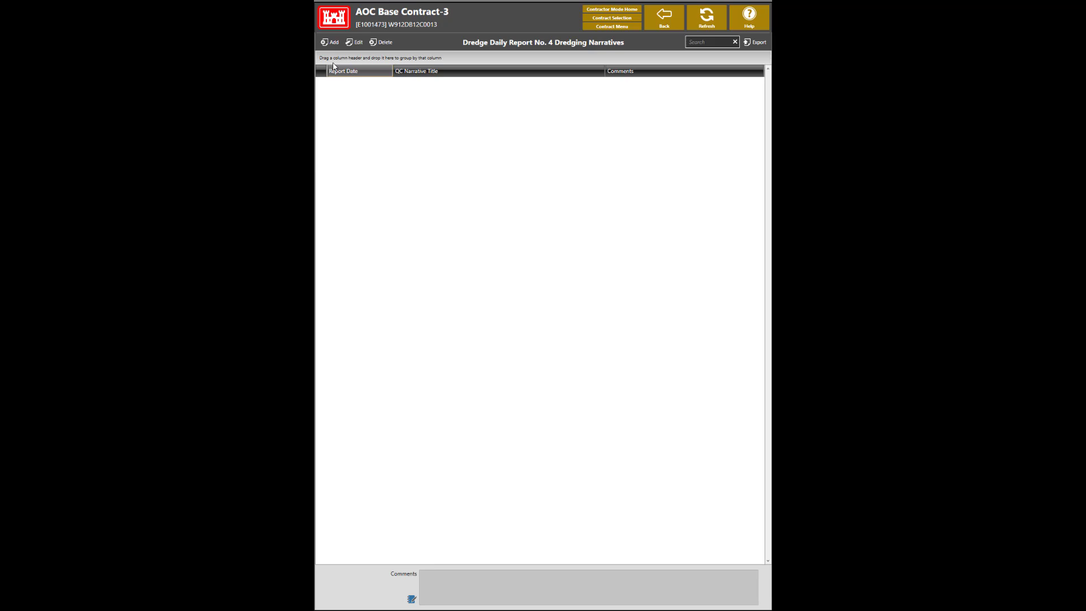
Manually add a Summary Dredging Report Remarks narrative with the comment 'Comments are cool!'
click(331, 42)
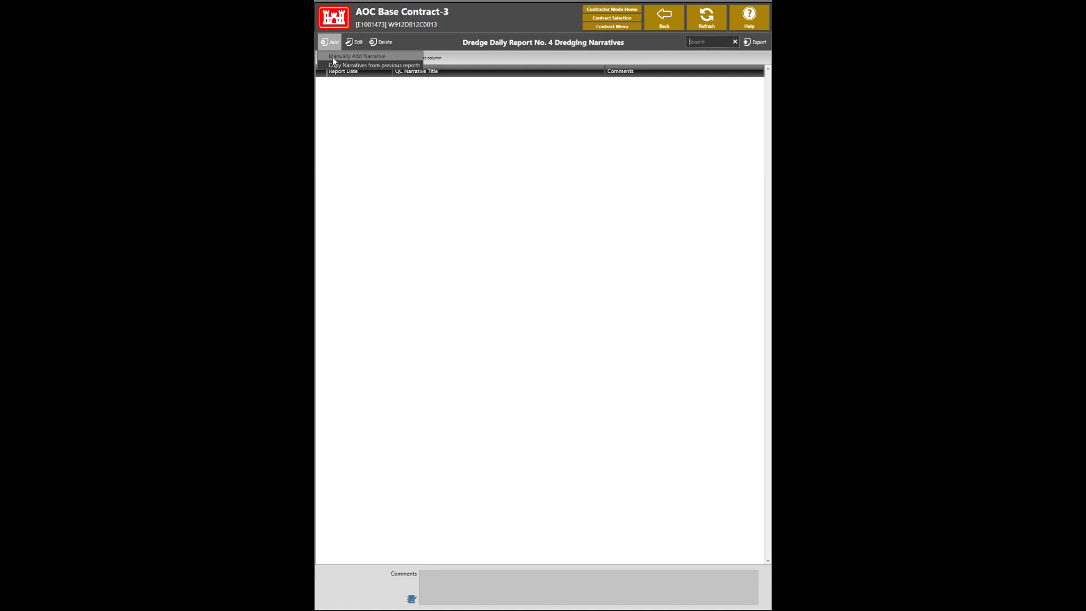
click(333, 57)
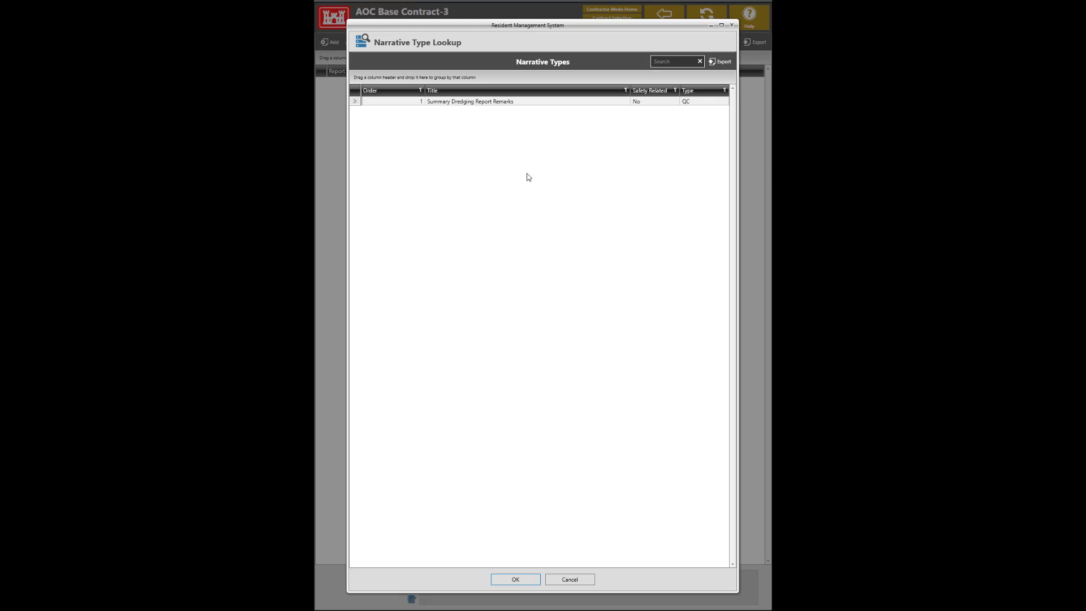
click(480, 104)
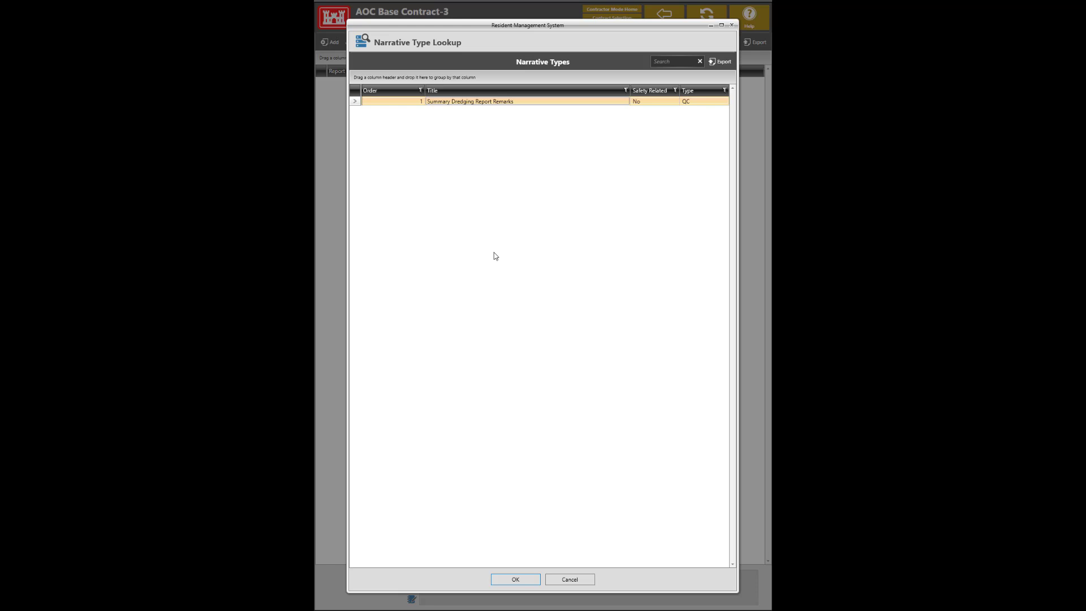
click(528, 579)
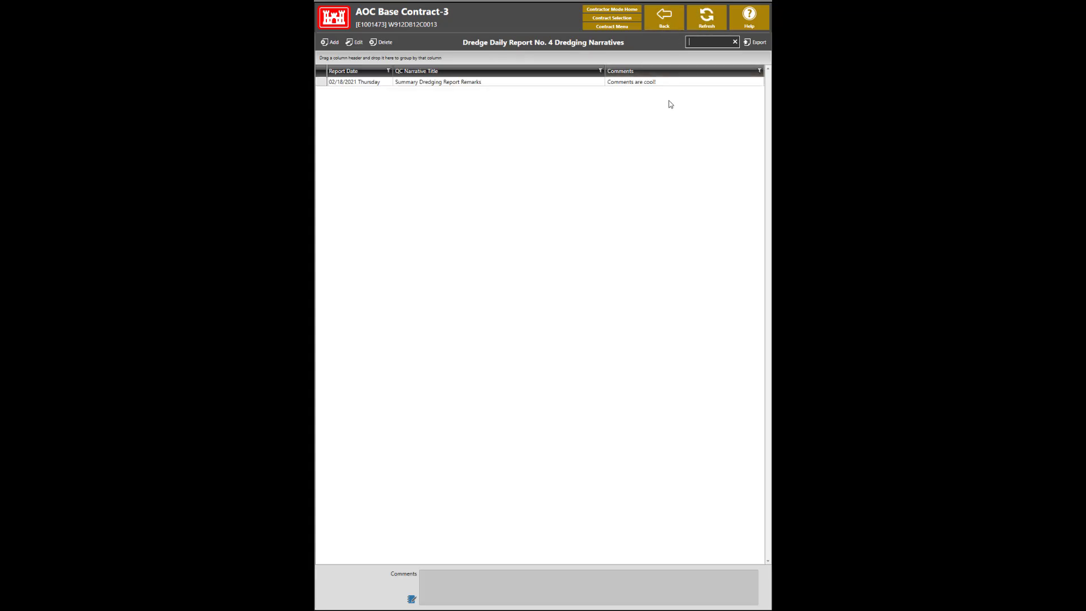
Mark report No. 4 completed and open its QC Dredge Report Dated 2/18/2021 package
click(666, 28)
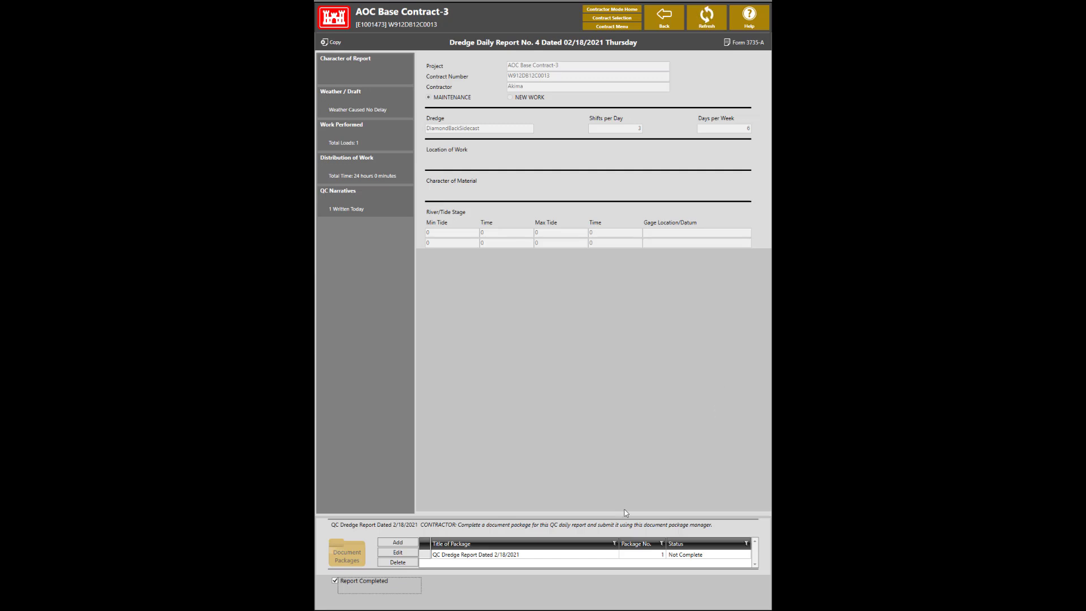
double_click(558, 555)
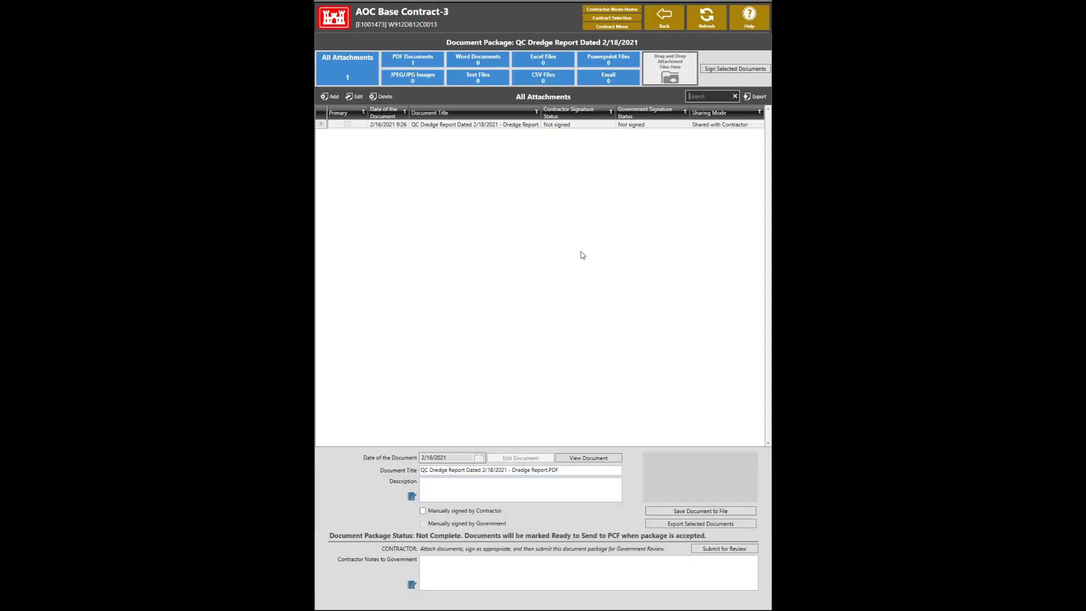
Electronically sign the dredge report PDF, placing the signature at First Page - Bottom Right
click(587, 125)
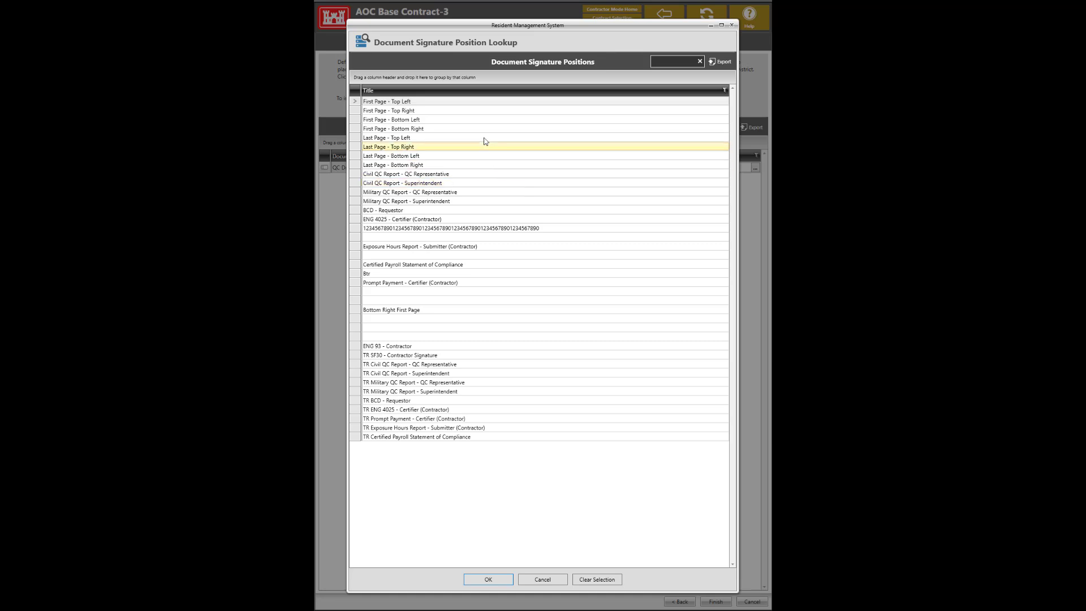
click(484, 130)
click(480, 582)
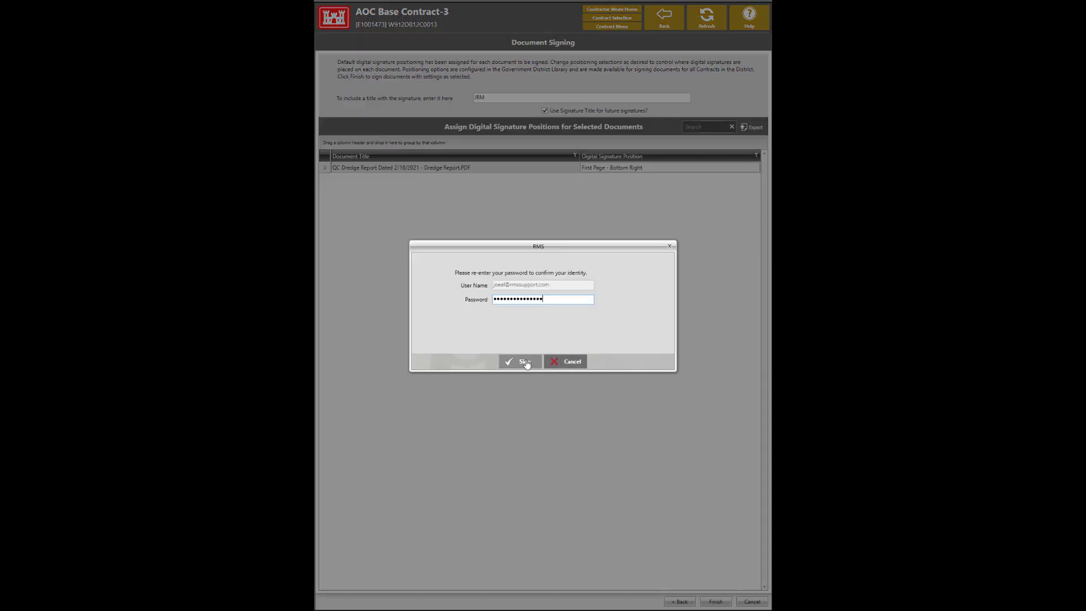
click(525, 362)
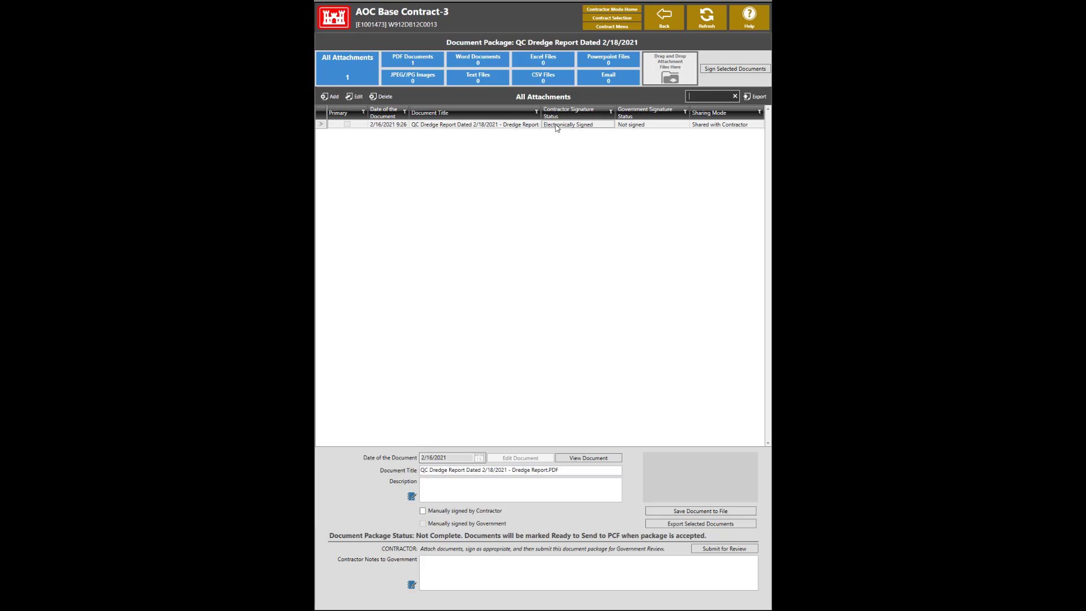
Submit the 2/18/2021 package for government review, accepting it becomes read-only, then return to report No. 4
click(727, 551)
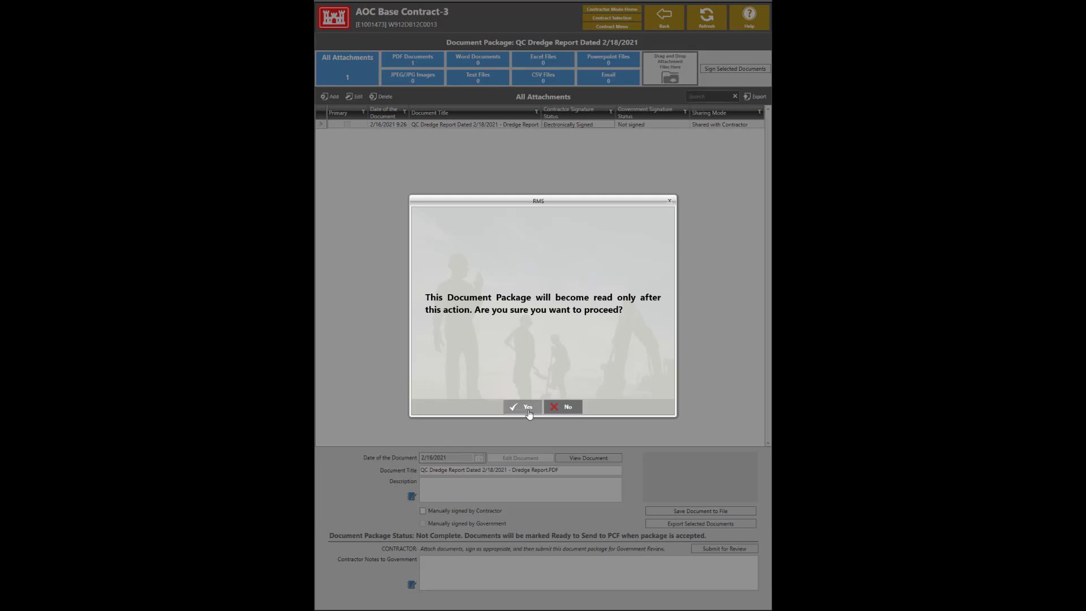
click(528, 408)
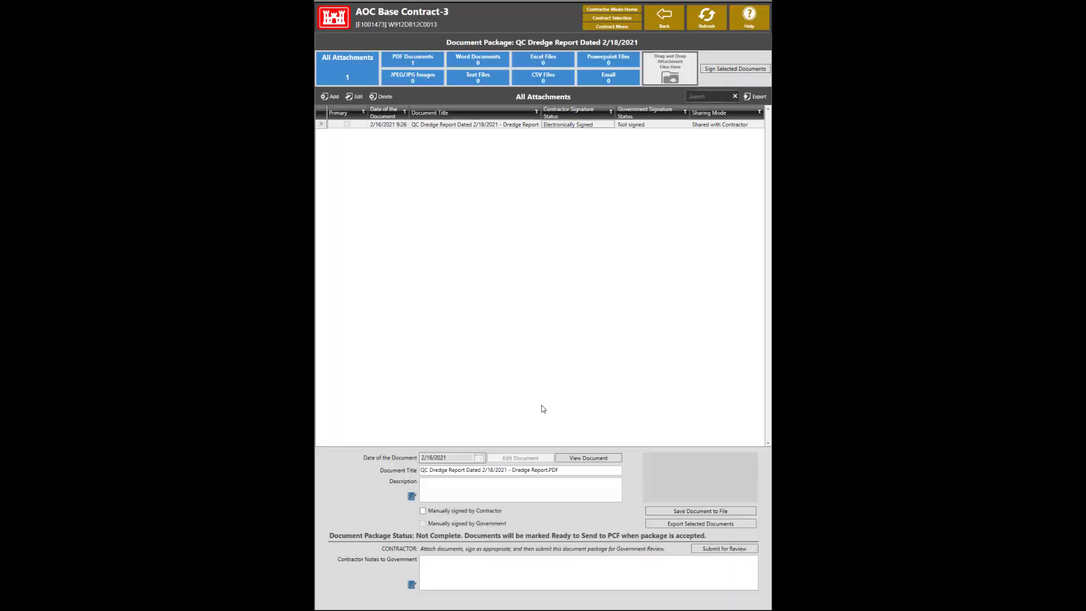
click(655, 22)
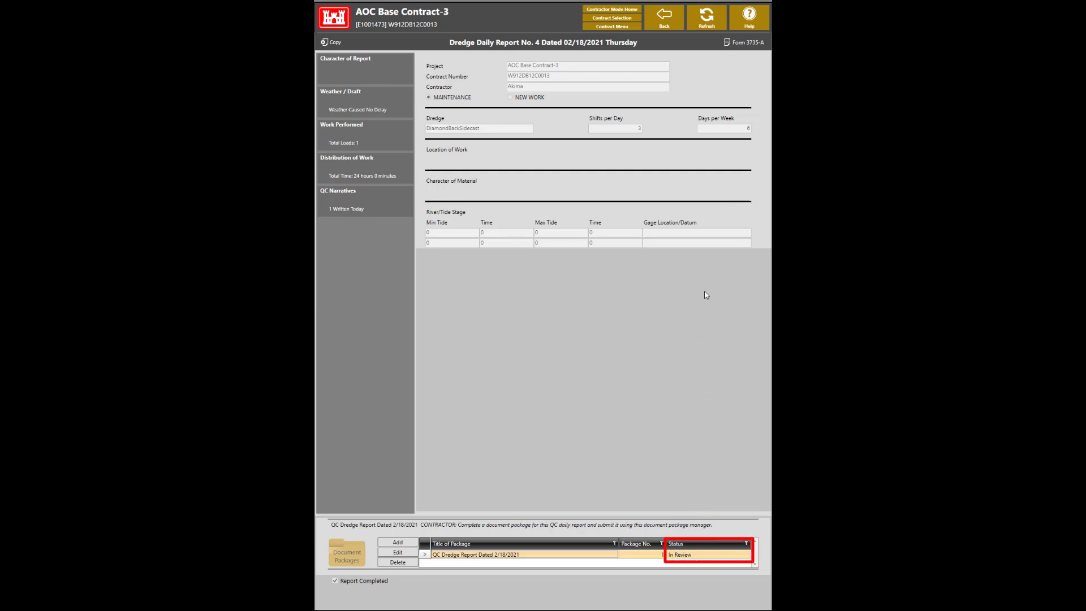
Return to Complete Dredge Reports and select report No. 4 dated 02/18/2021
click(665, 29)
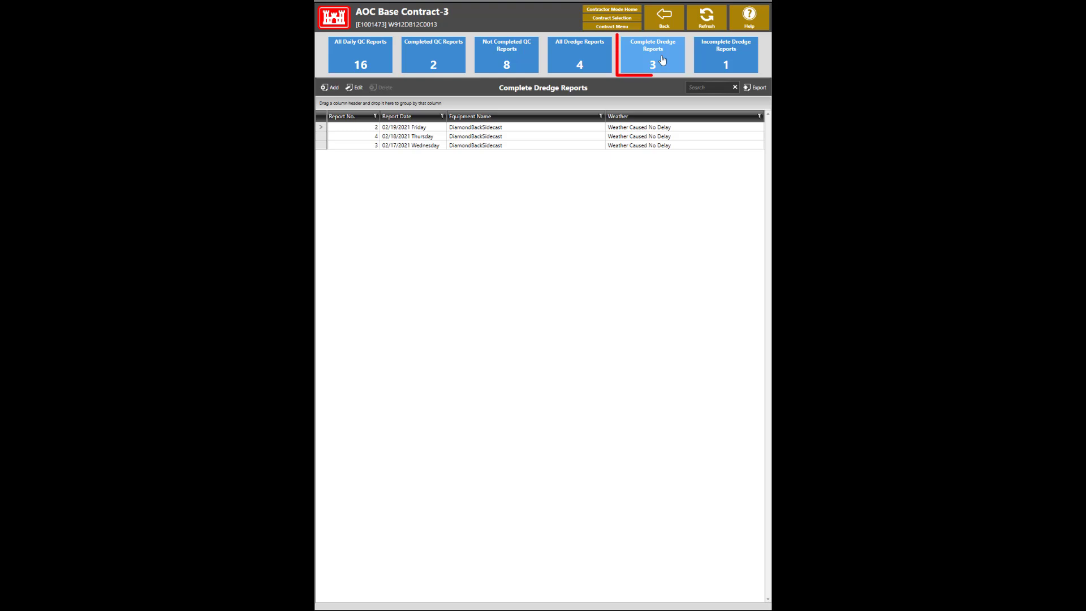
click(472, 140)
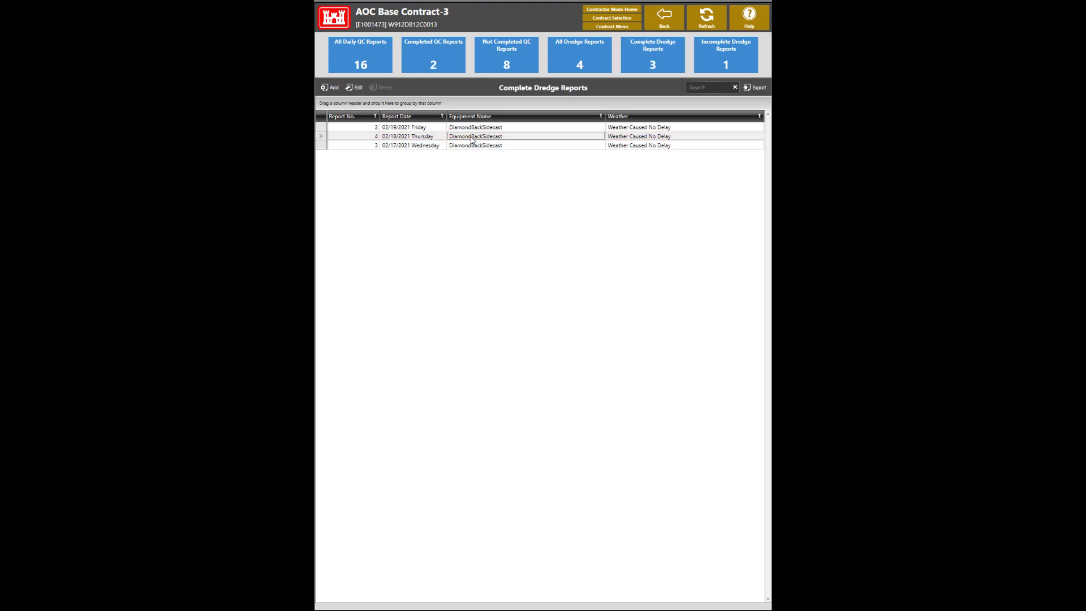